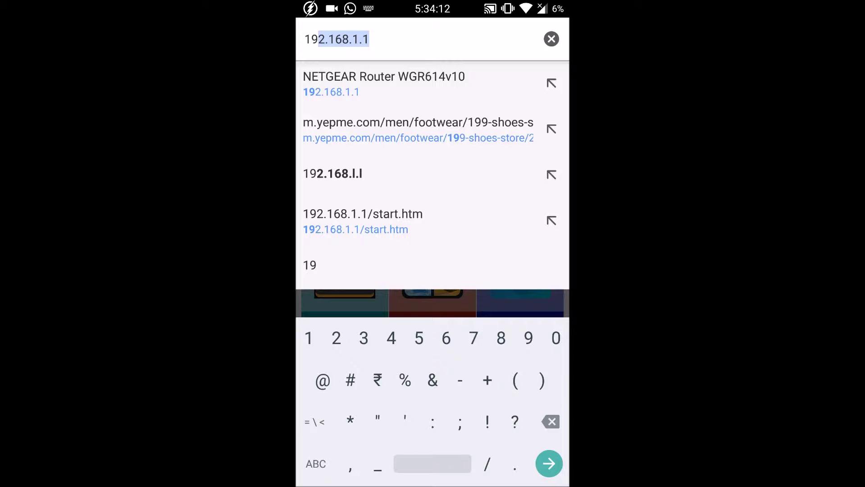
Enter the router address 192.168.1.1 in Chrome's address bar, trimming the suggestion's tail.
left_click(369, 39)
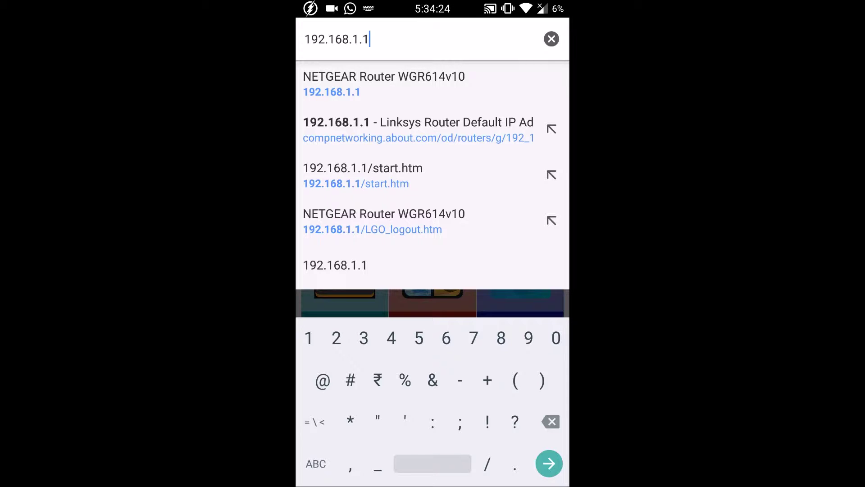
key("BackSpace")
key("BackSpace")
key("BackSpace")
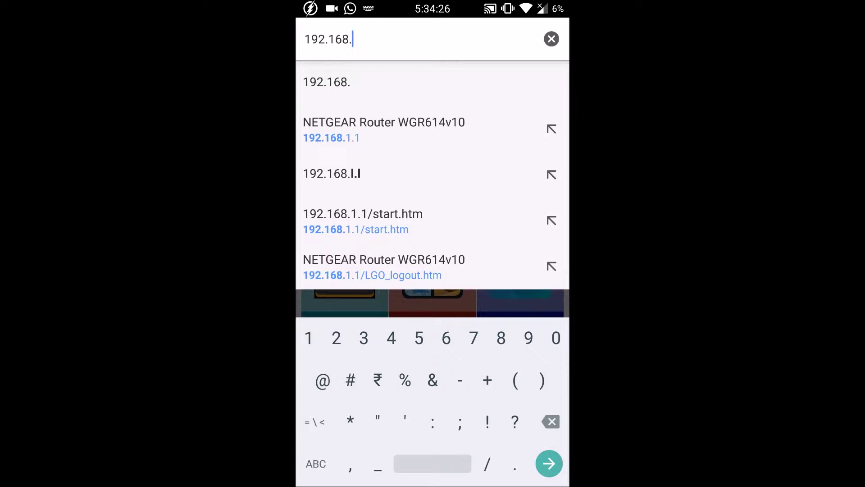
type("1.1")
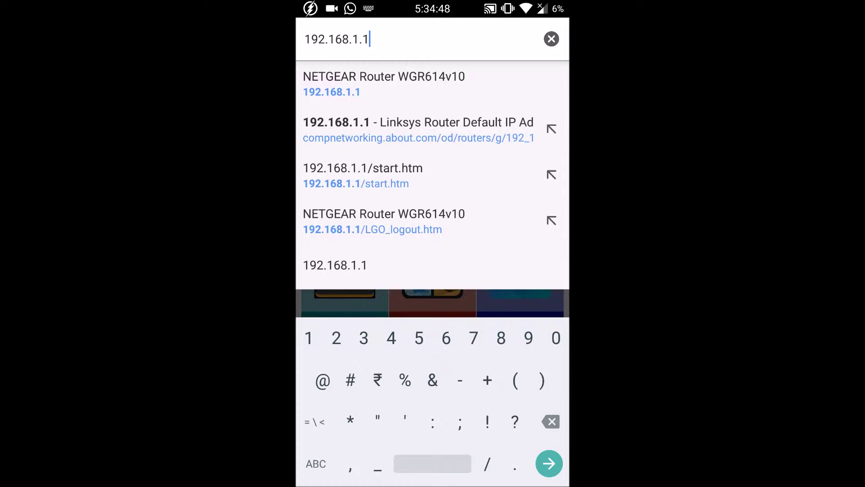
Load 192.168.1.1 and show ITecHope's Wireless Settings form, zoomed in for reading.
left_click(316, 462)
left_click(363, 175)
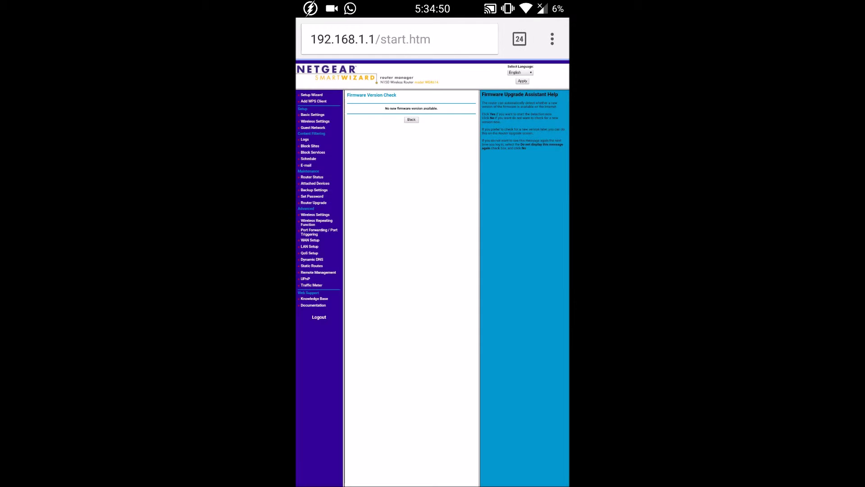
scroll(318, 230, "up", 2)
scroll(318, 229, "up", 1)
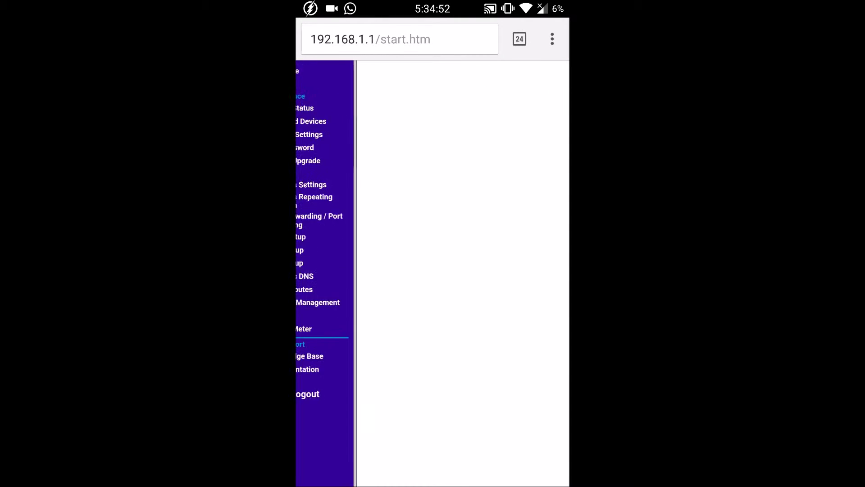
scroll(318, 230, "up", 1)
scroll(433, 270, "down", 2)
scroll(345, 203, "up", 2)
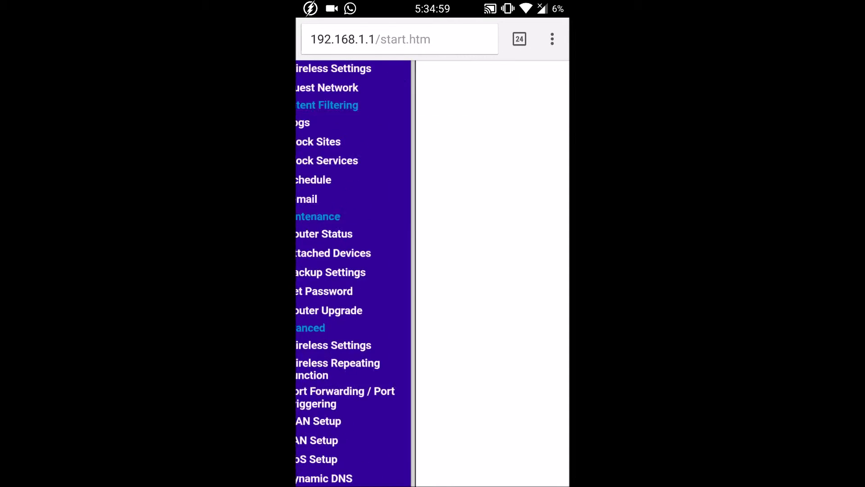
scroll(345, 202, "up", 1)
scroll(345, 203, "up", 1)
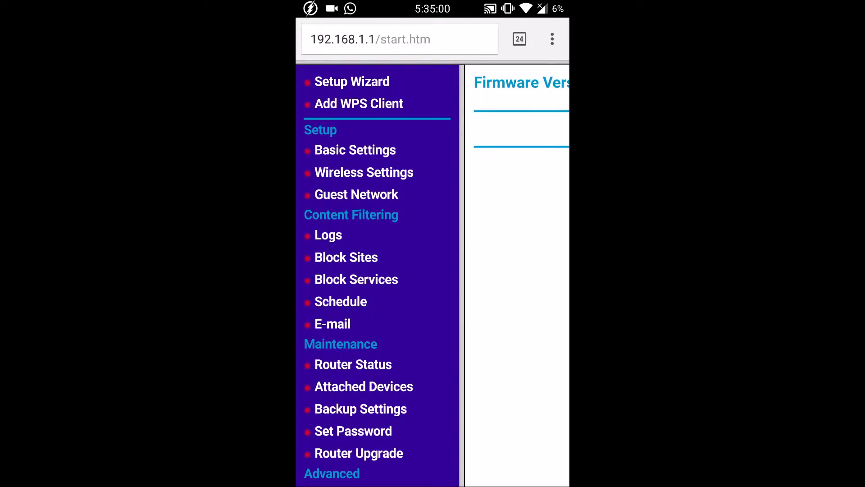
left_click(364, 173)
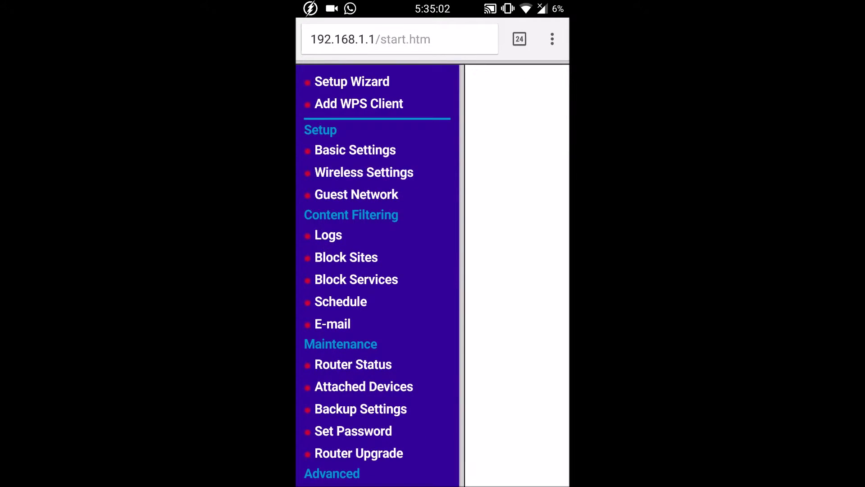
double_click(473, 270)
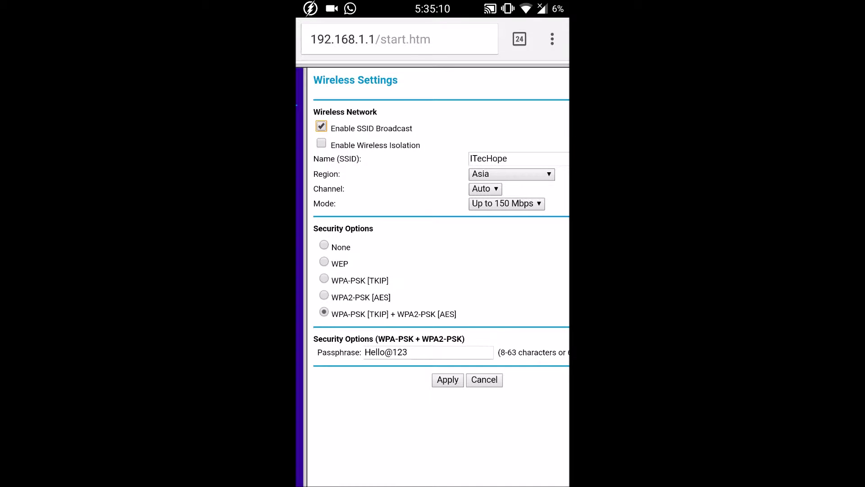
scroll(433, 270, "down", 2)
scroll(433, 270, "down", 3)
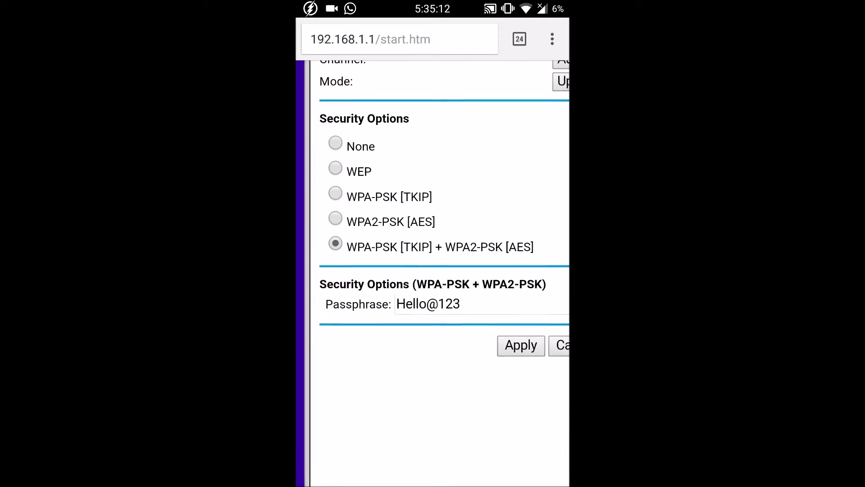
scroll(433, 270, "up", 2)
scroll(446, 223, "up", 3)
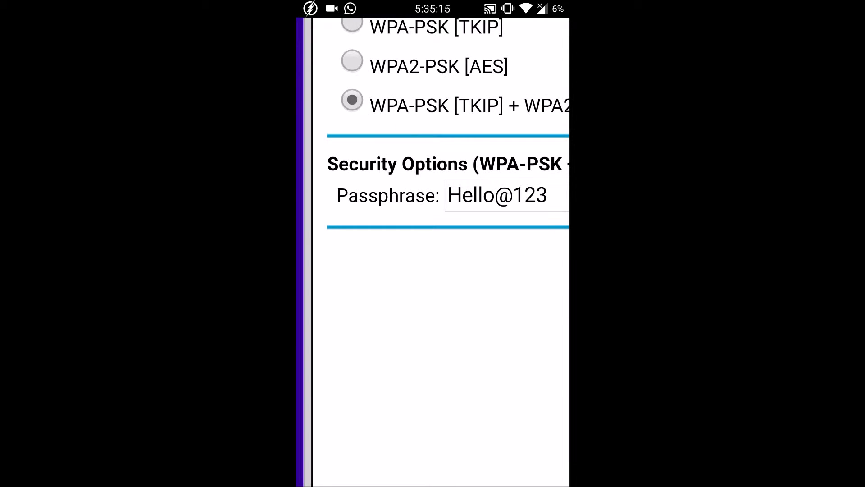
scroll(433, 203, "down", 2)
scroll(433, 203, "down", 2)
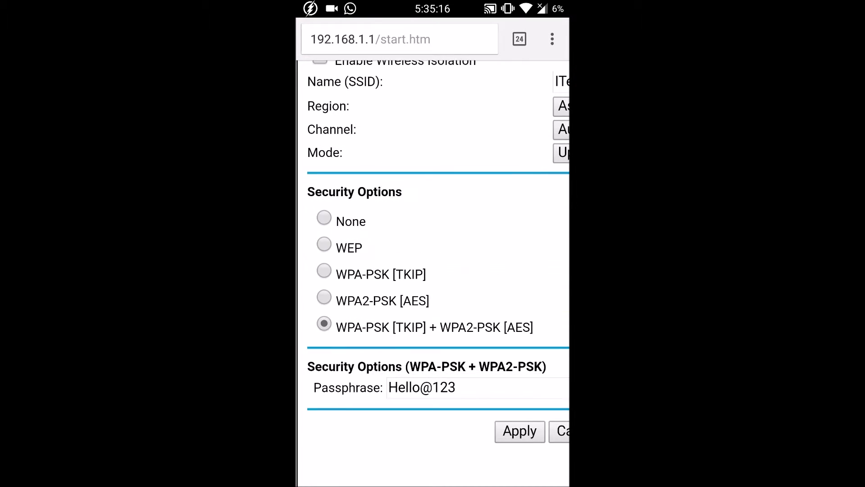
scroll(433, 203, "down", 1)
scroll(433, 202, "down", 1)
left_click(474, 186)
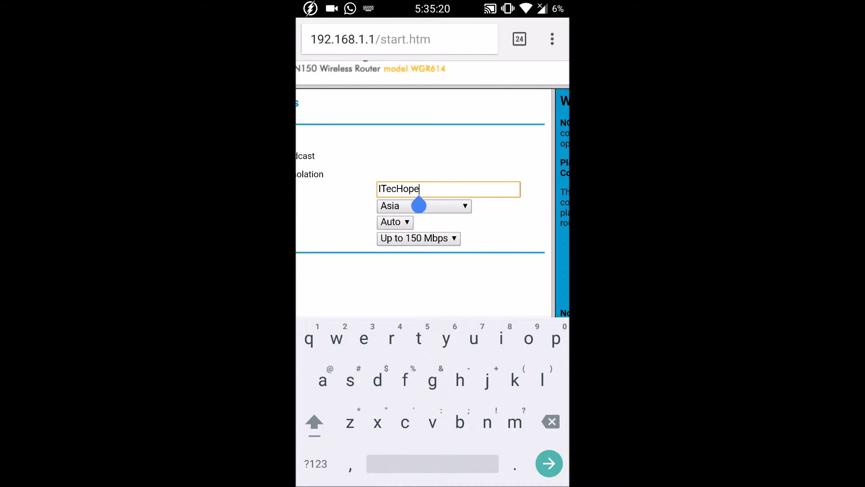
mouse_move(406, 223)
left_mouse_down()
mouse_move(433, 143)
mouse_move(550, 73)
left_mouse_up()
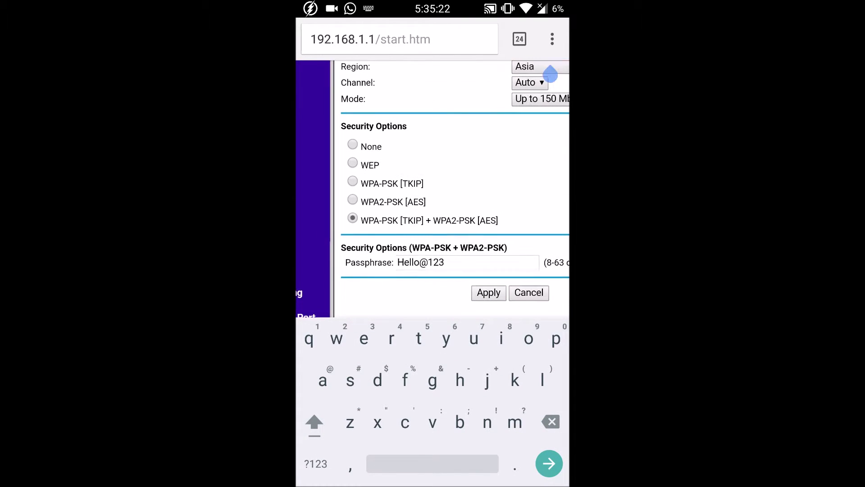
key("Escape")
left_click(444, 238)
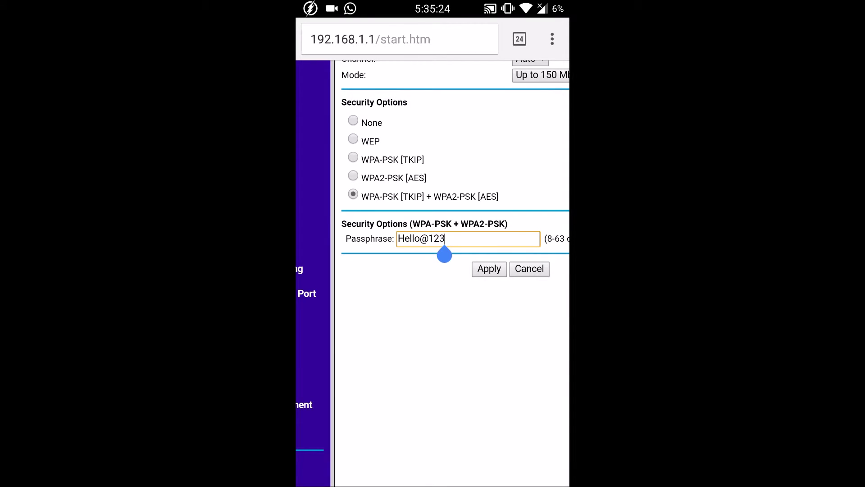
left_click(315, 463)
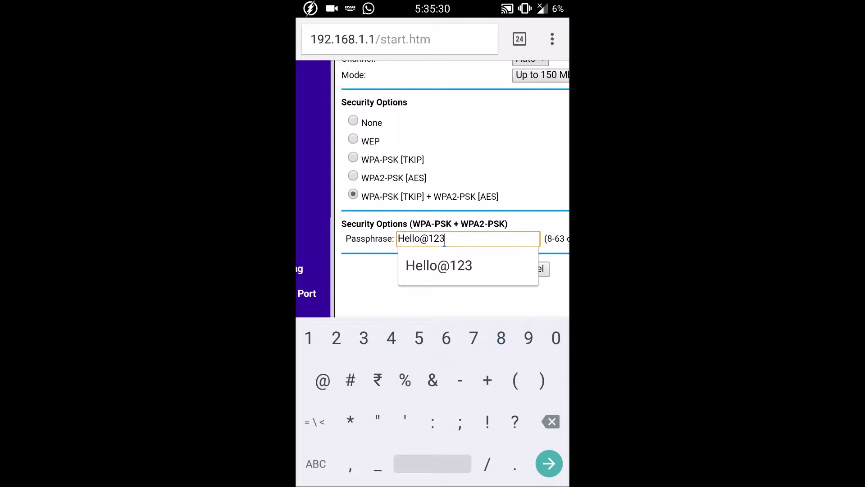
type("4")
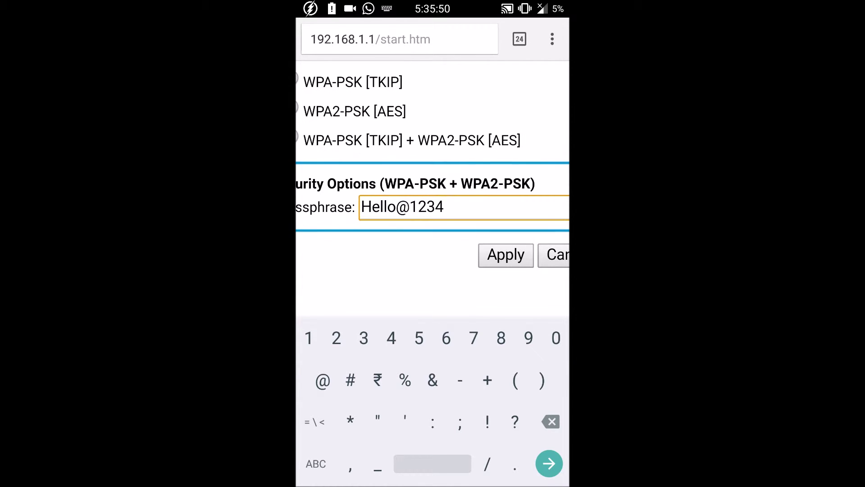
key("Return")
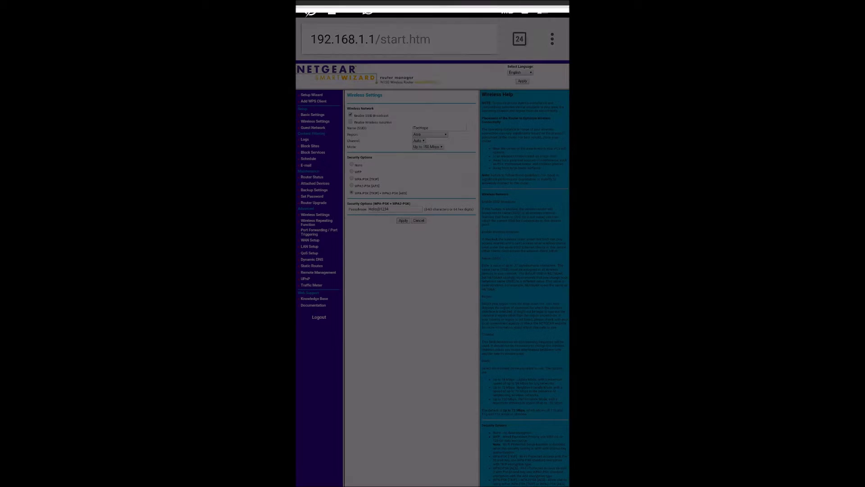
left_click_drag(432, 3, 432, 270)
Reach the Android Wi-Fi settings screen from the quick settings panel.
left_click(502, 174)
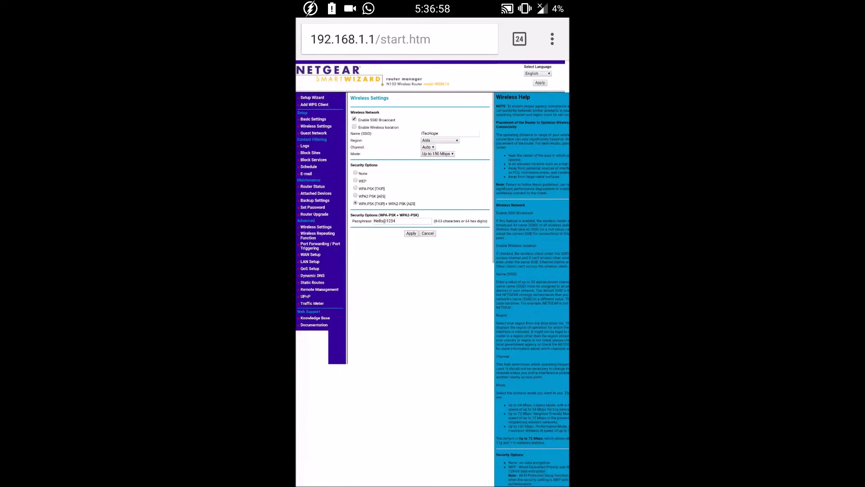
left_click_drag(433, 7, 433, 271)
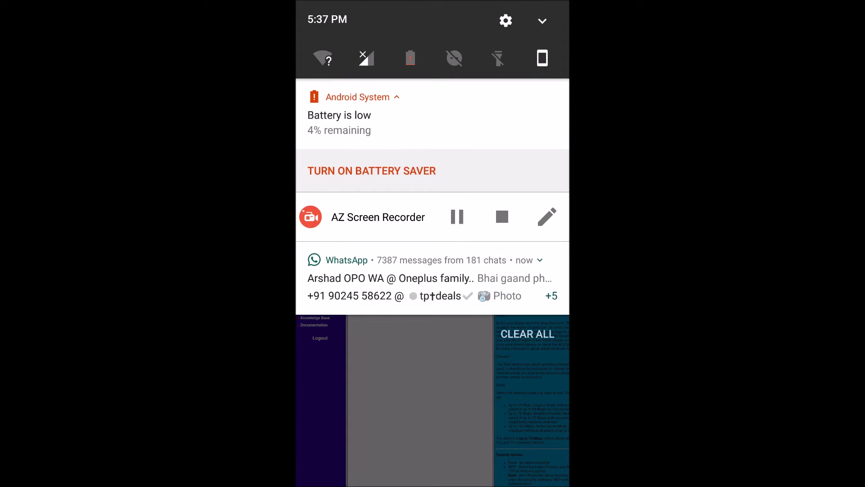
left_click_drag(433, 202, 433, 406)
left_click(345, 145)
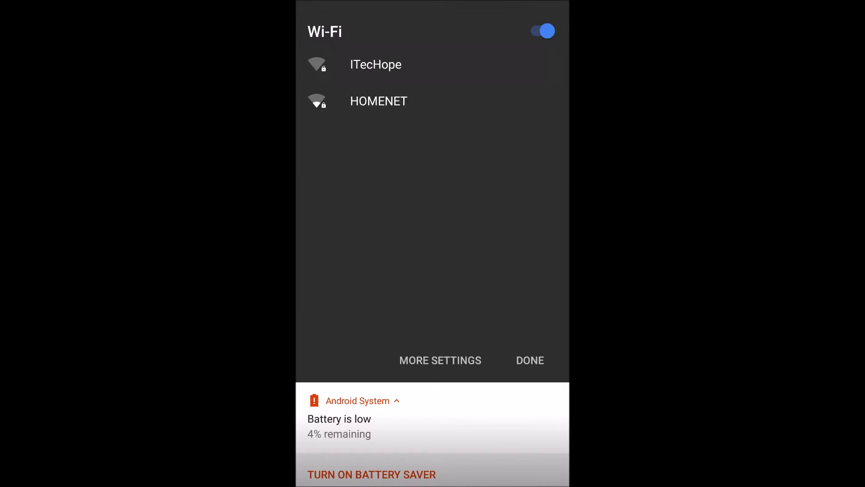
left_click(441, 359)
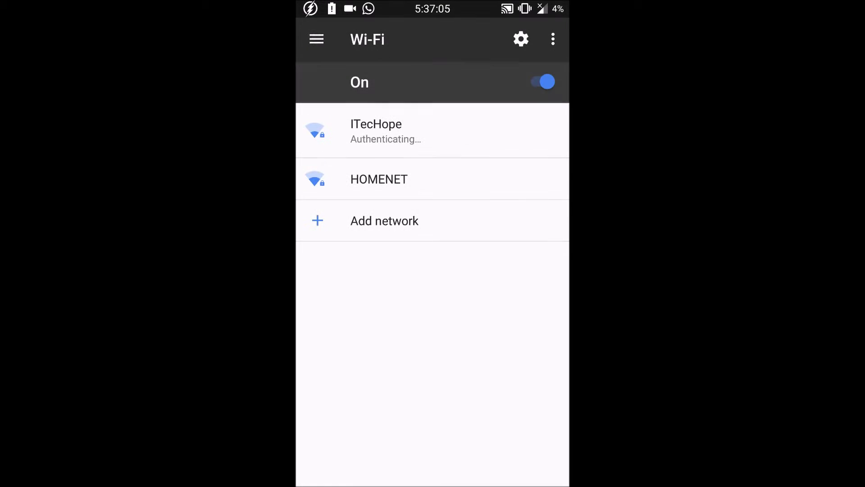
Forget the ITecHope network so it prompts for a password again.
left_click(479, 131)
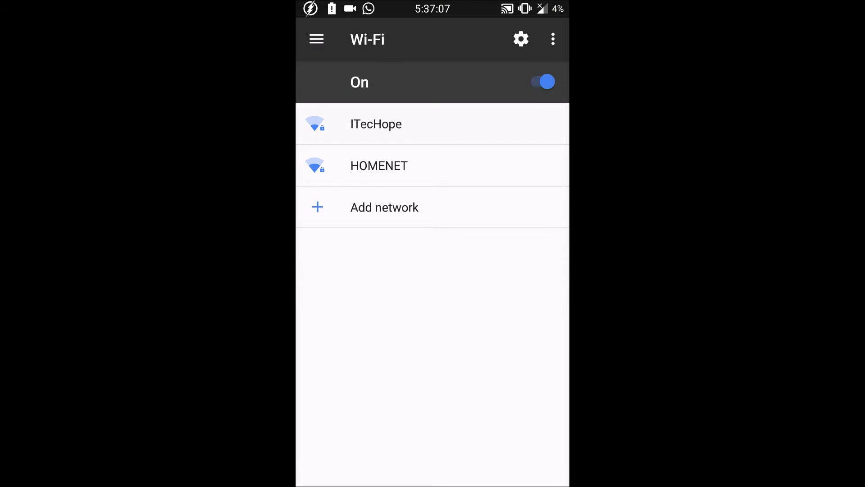
left_click(377, 128)
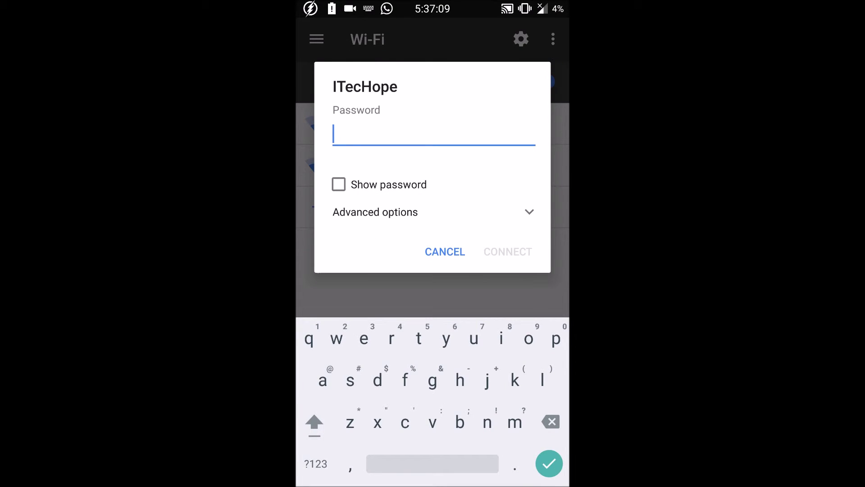
left_click(339, 185)
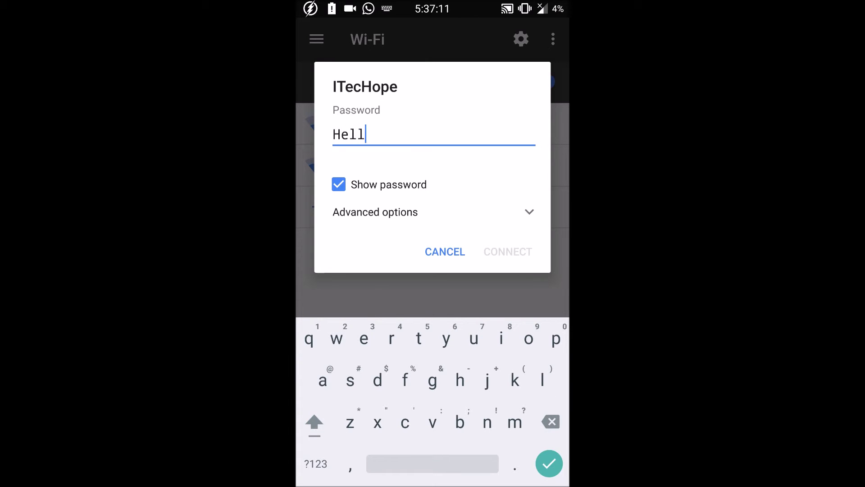
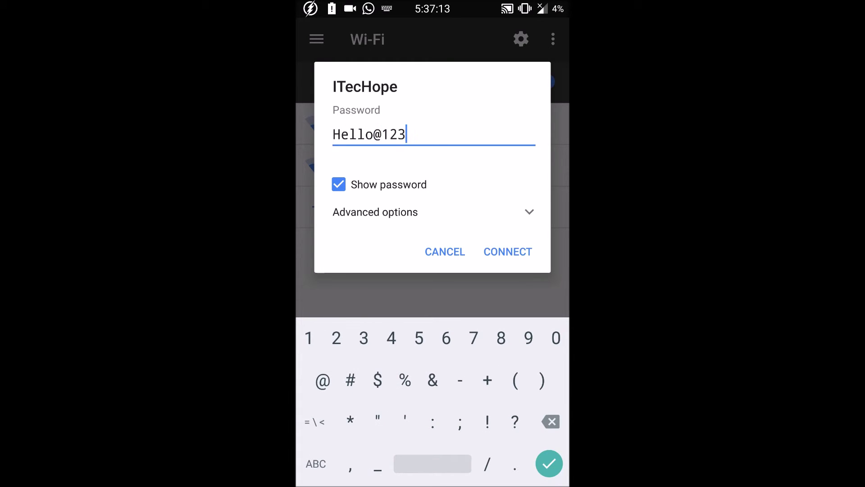
left_click(508, 252)
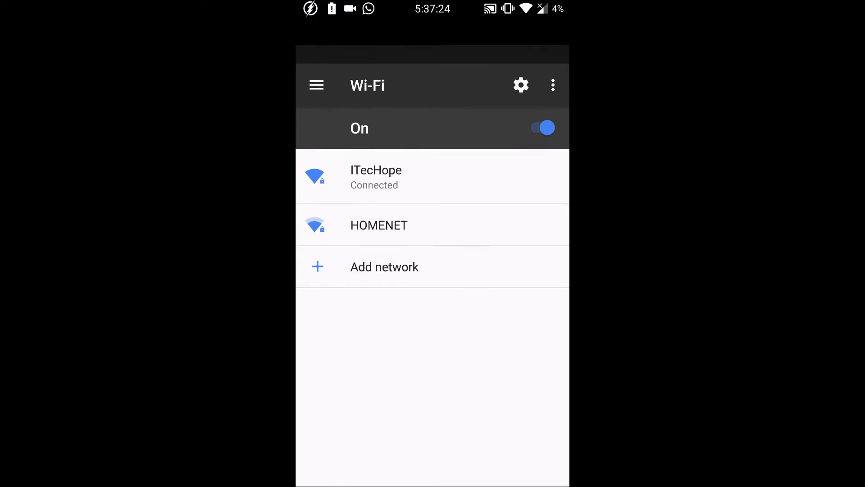
scroll(432, 203, "up", 5)
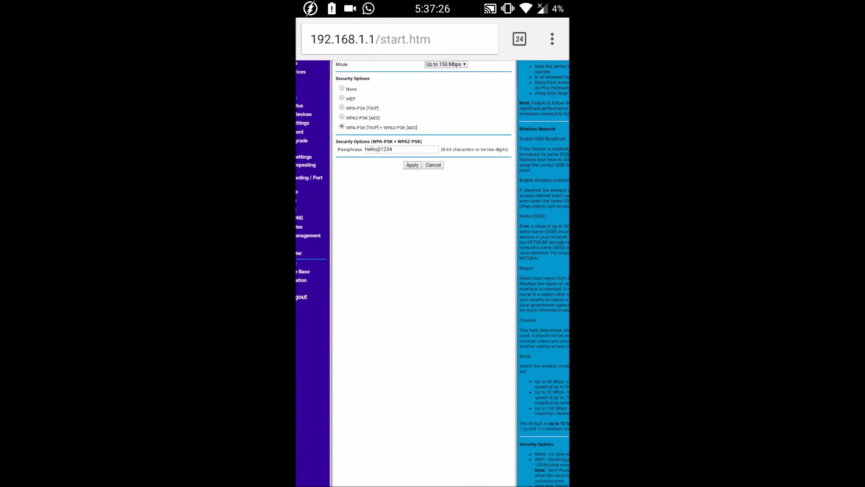
scroll(432, 270, "up", 2)
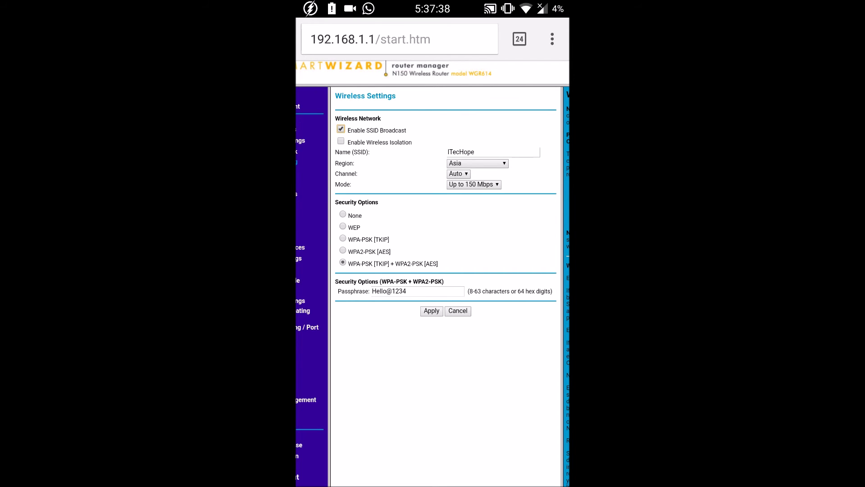
scroll(432, 257, "up", 3)
scroll(433, 256, "down", 3)
scroll(433, 257, "down", 3)
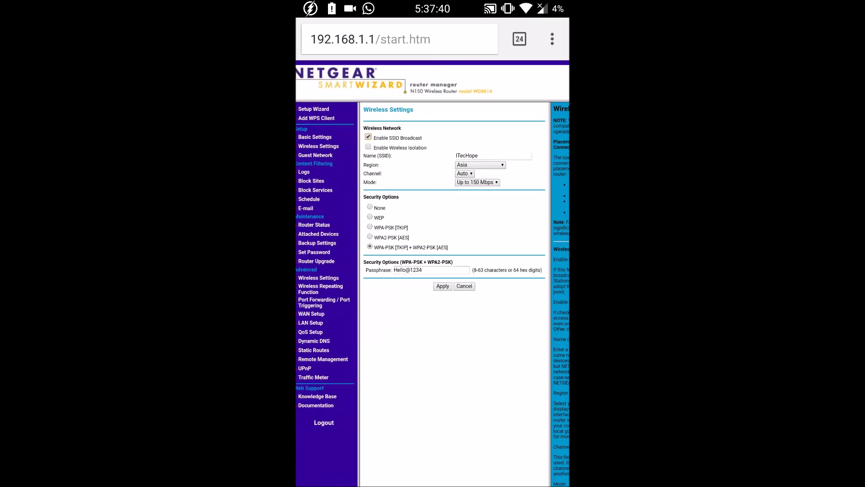
scroll(432, 256, "up", 5)
scroll(433, 257, "down", 3)
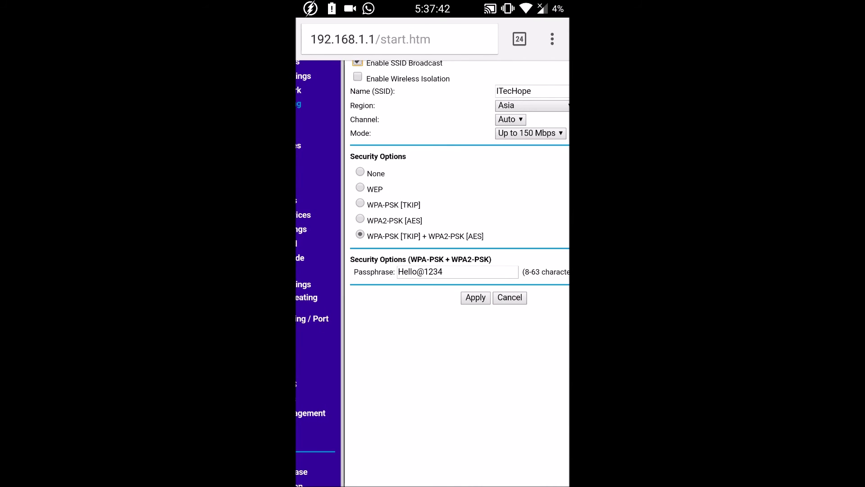
scroll(432, 270, "up", 3)
scroll(432, 270, "up", 2)
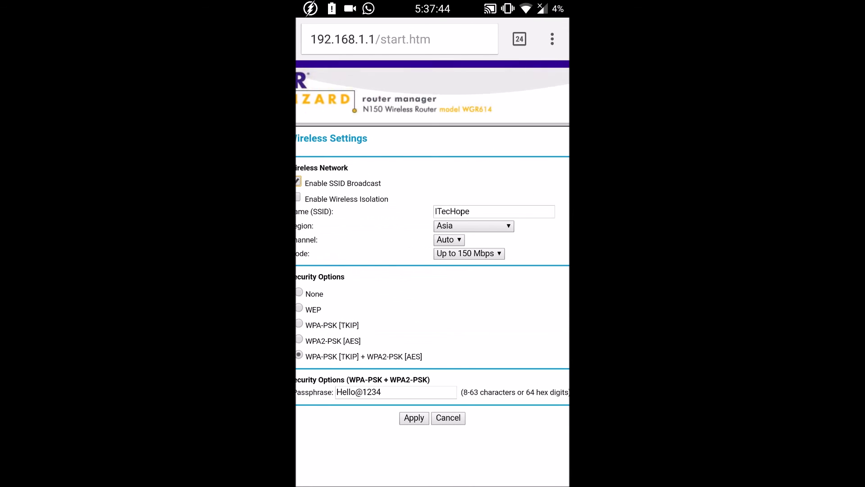
scroll(432, 271, "down", 2)
scroll(432, 270, "down", 3)
scroll(432, 270, "down", 2)
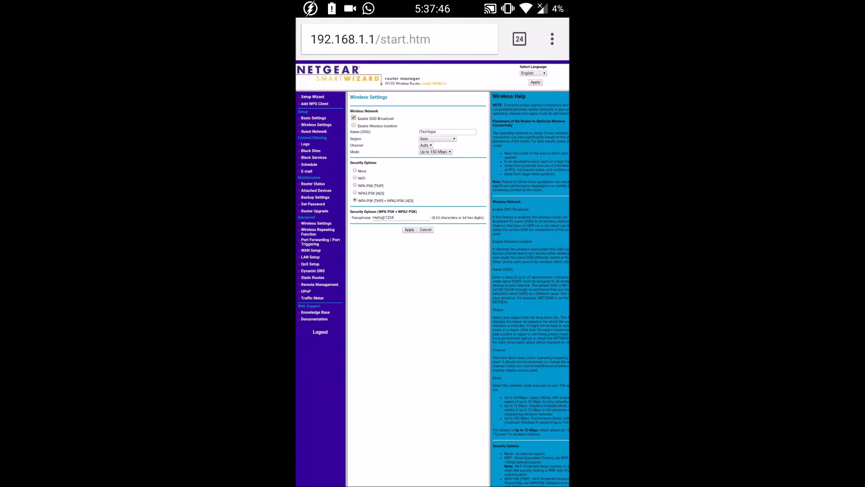
scroll(416, 176, "up", 3)
scroll(416, 176, "up", 2)
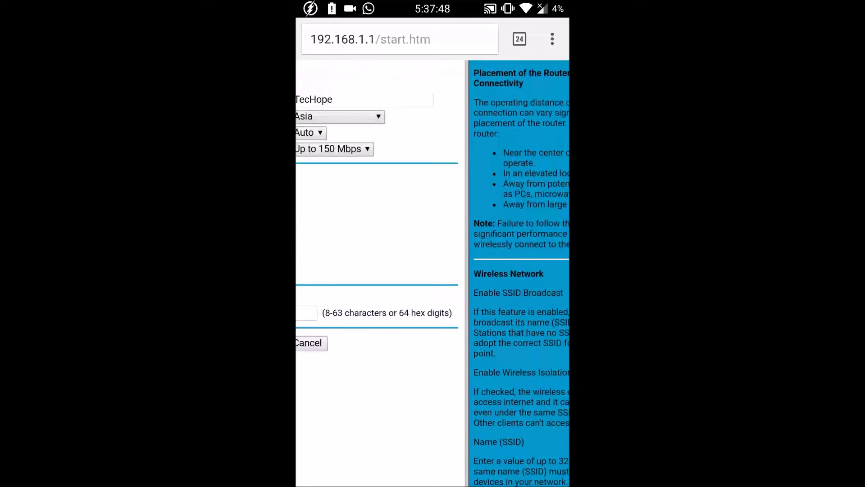